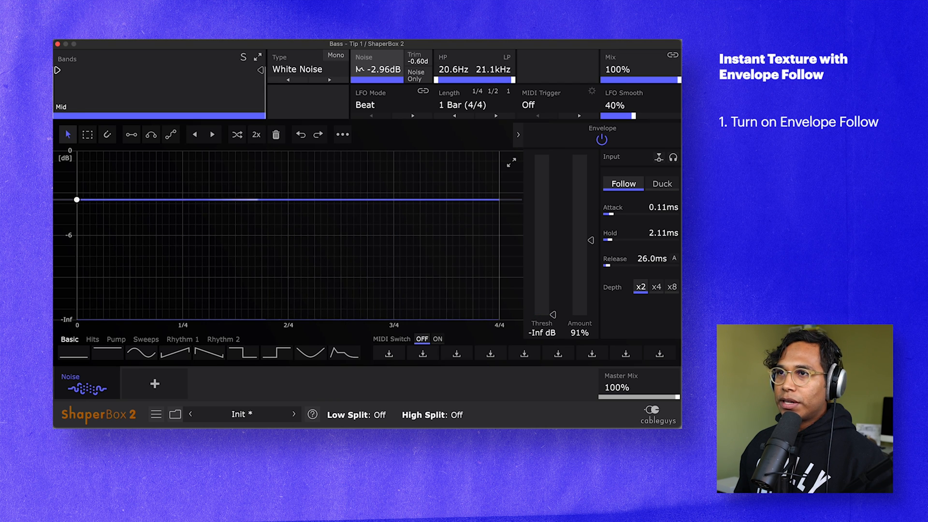
- Add a low band split slightly above 449 Hz to clean up the noise, and raise the noise level to -1.88 dB
{"action": "left_click_drag", "start_coordinate": [57, 70], "coordinate": [147, 70]}
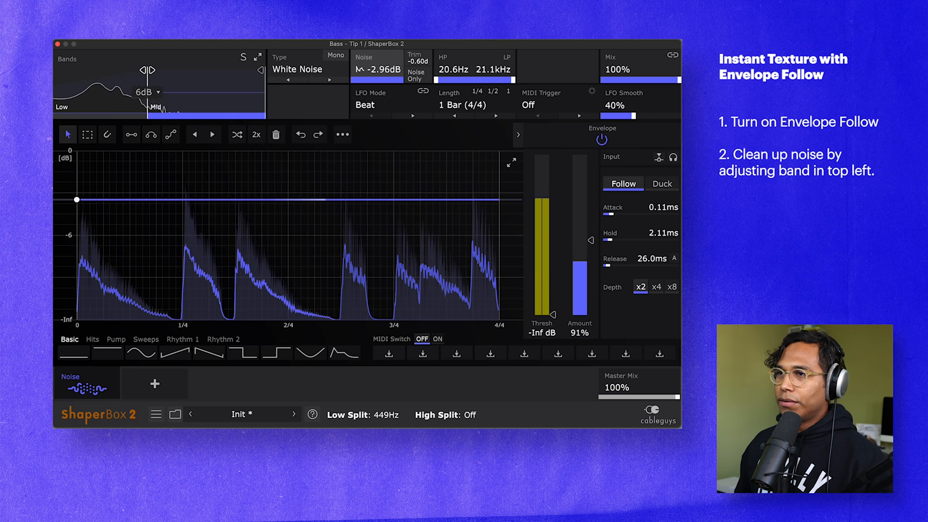
{"action": "left_click_drag", "start_coordinate": [147, 70], "coordinate": [159, 70]}
{"action": "left_click_drag", "start_coordinate": [377, 70], "coordinate": [387, 73]}
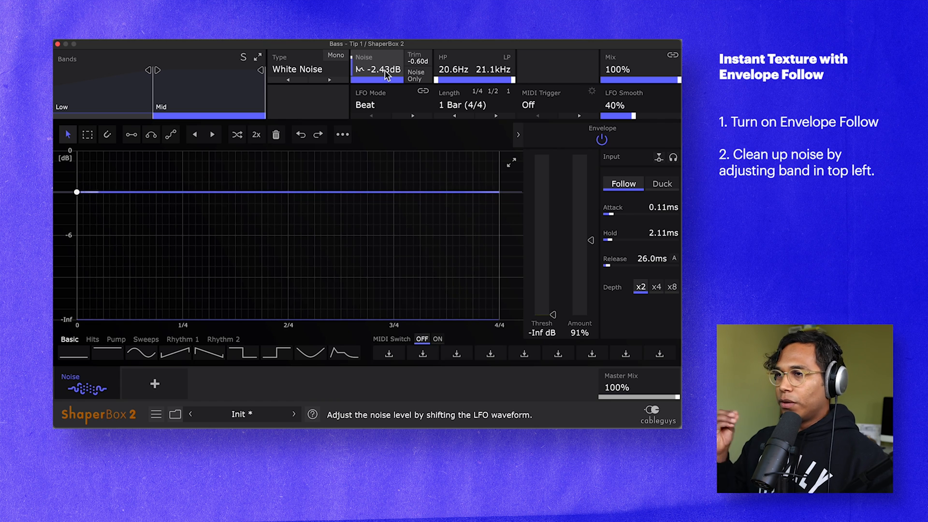
{"action": "left_click_drag", "start_coordinate": [387, 74], "coordinate": [385, 71]}
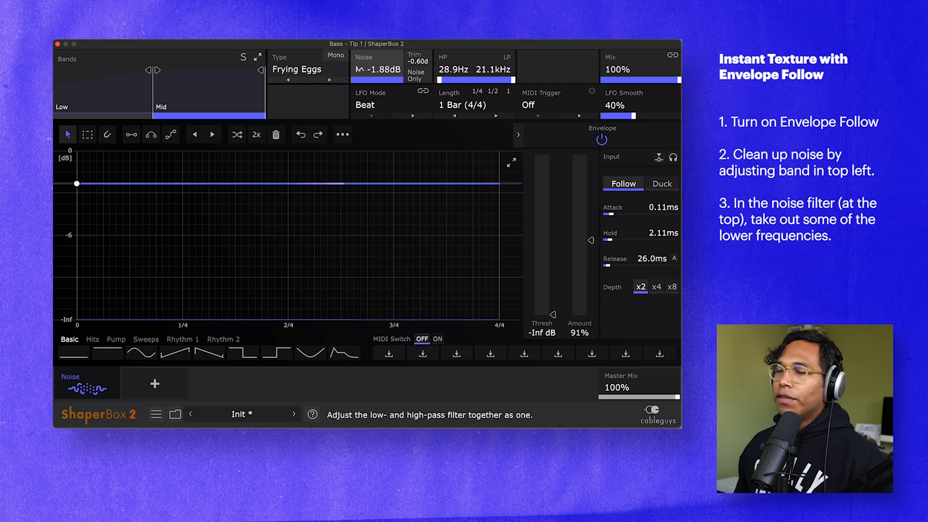
- Shift the noise filter's high-pass and low-pass range upward together during playback to take out the lower frequencies
{"action": "left_click_drag", "start_coordinate": [449, 79], "coordinate": [453, 79]}
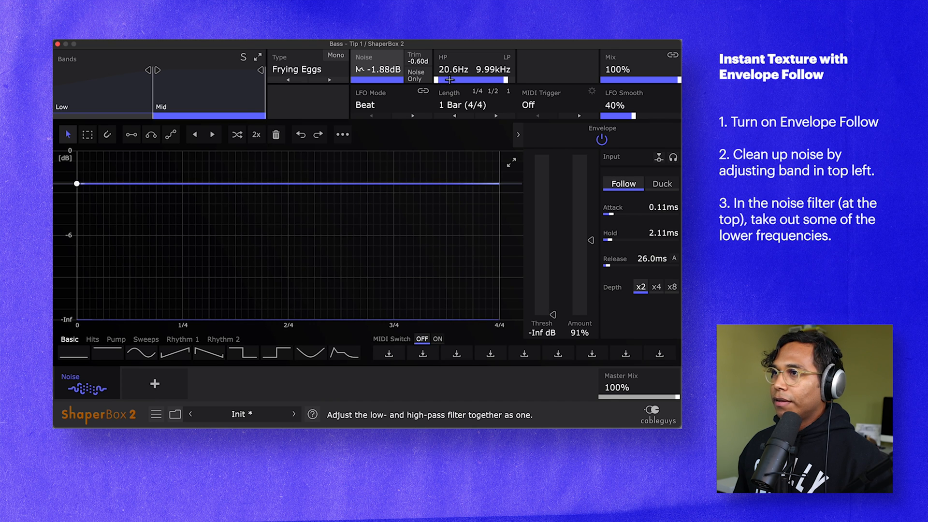
{"action": "key", "text": "space"}
{"action": "mouse_move", "coordinate": [452, 79]}
{"action": "left_mouse_down"}
{"action": "mouse_move", "coordinate": [512, 80]}
{"action": "mouse_move", "coordinate": [496, 80]}
{"action": "left_mouse_up"}
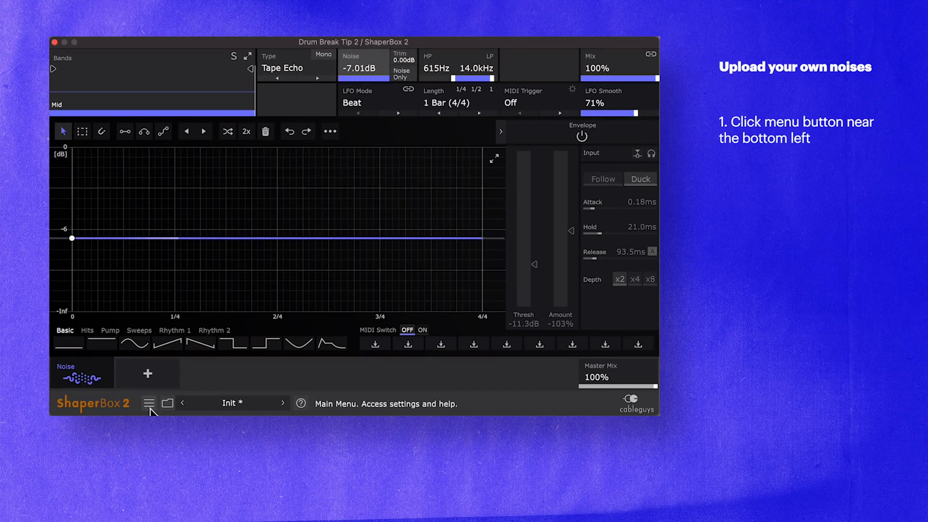
- Show the user noise folder in Finder and open its "my noises" subfolder
{"action": "left_click", "coordinate": [149, 404]}
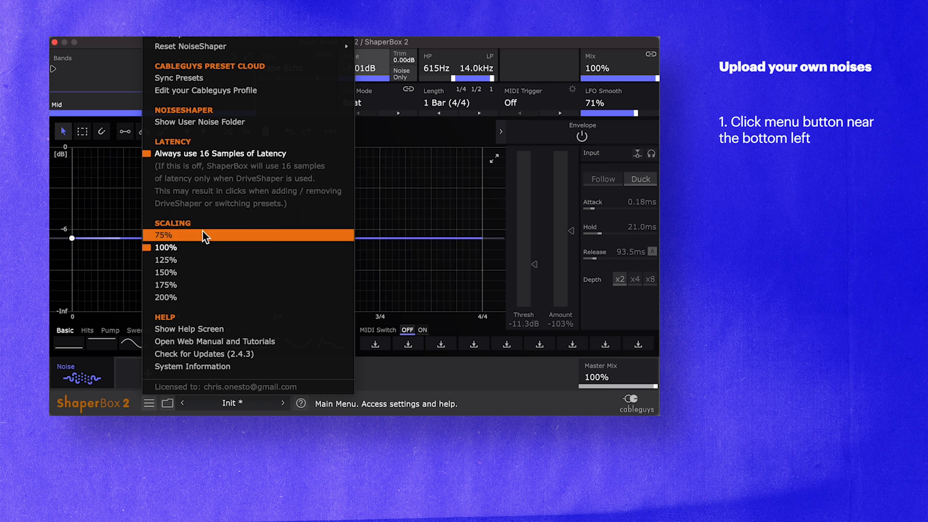
{"action": "left_click", "coordinate": [184, 122]}
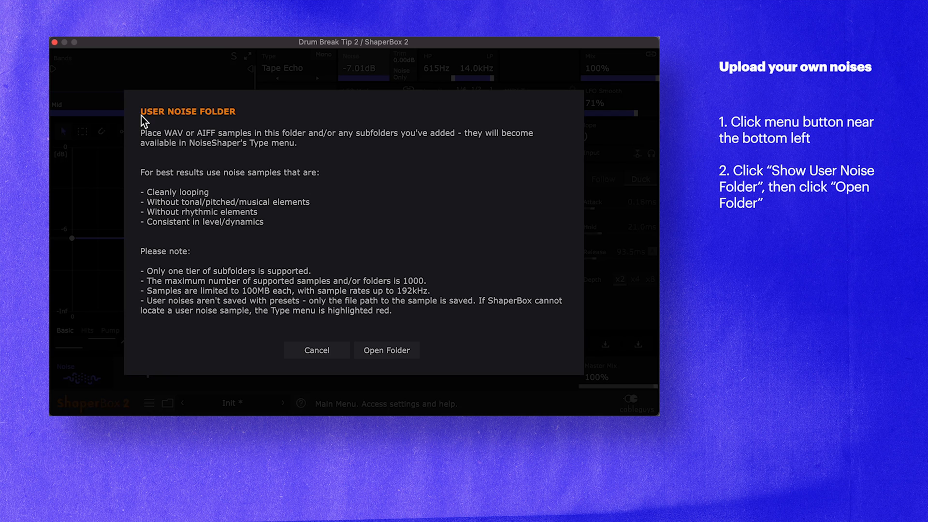
{"action": "left_click", "coordinate": [387, 349]}
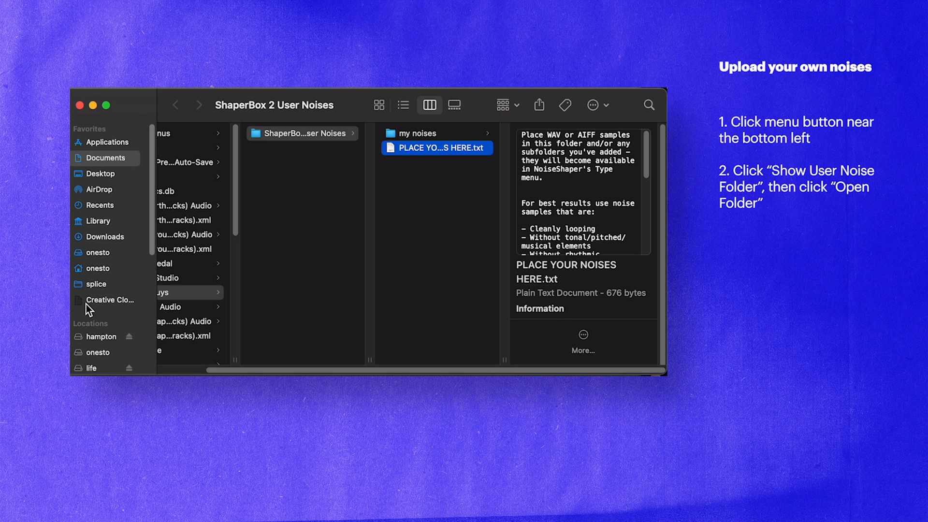
{"action": "left_click", "coordinate": [428, 252]}
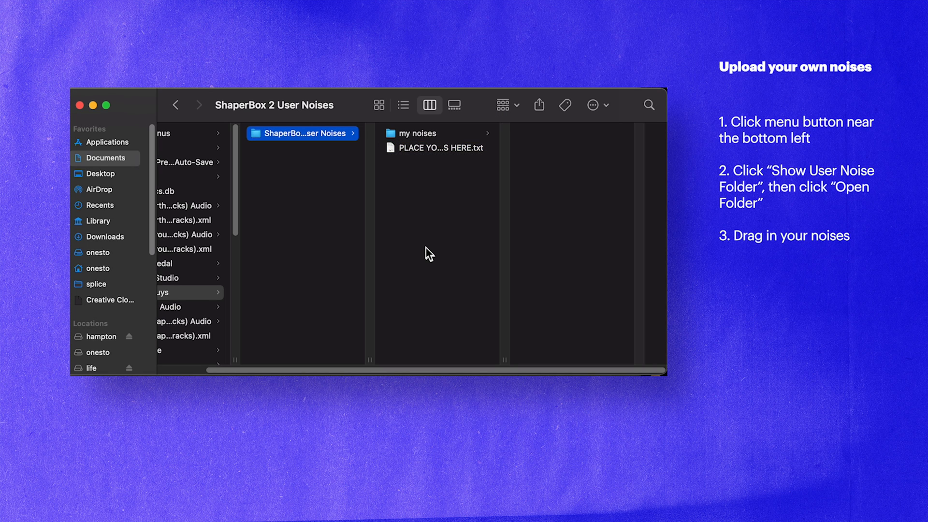
{"action": "left_click", "coordinate": [424, 139]}
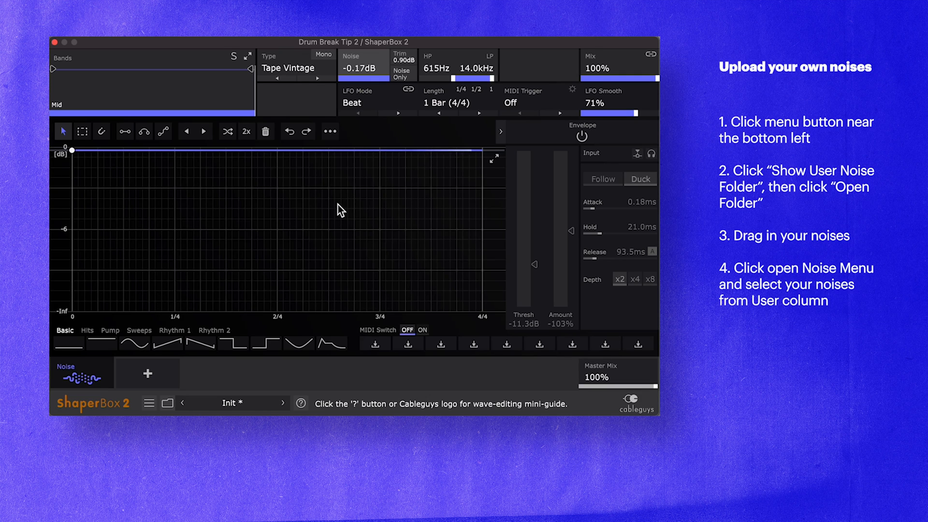
- Choose tape-hiss.wav from the user "my noises" collection as the noise type
{"action": "left_click", "coordinate": [290, 70]}
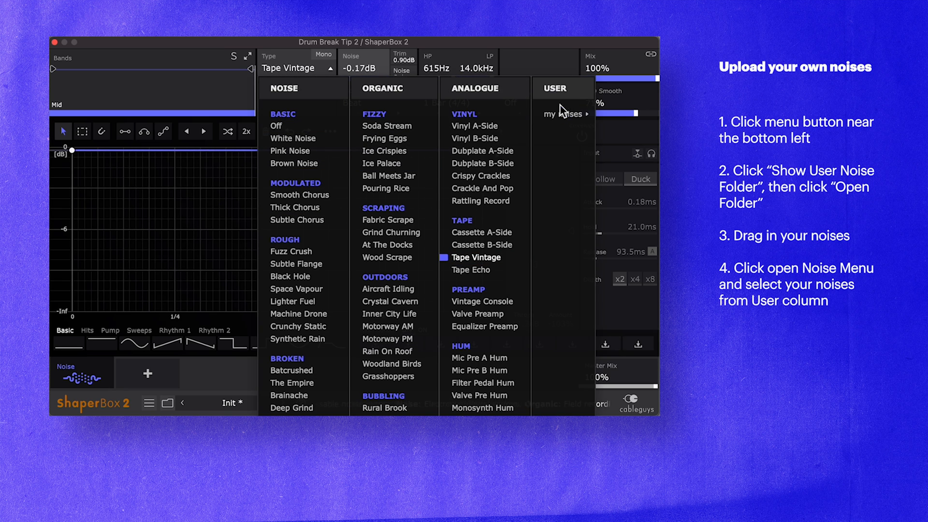
{"action": "mouse_move", "coordinate": [567, 117]}
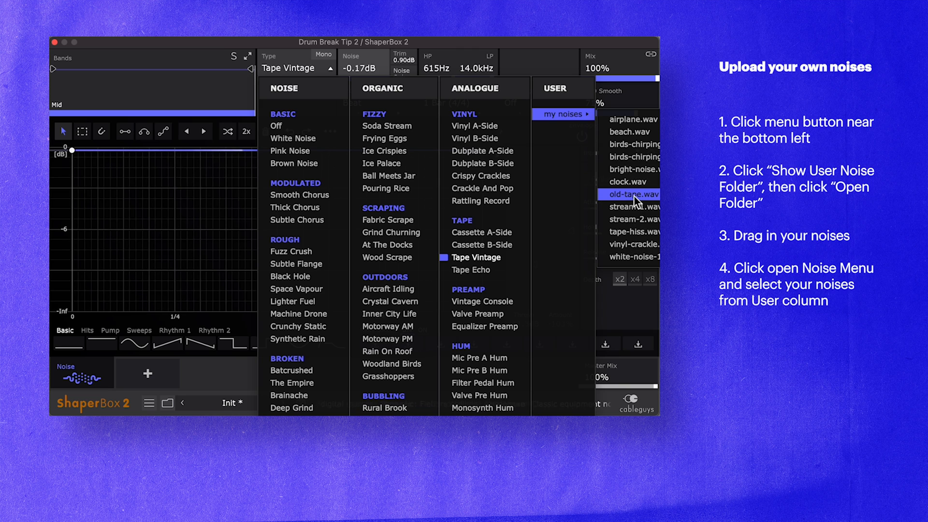
{"action": "left_click", "coordinate": [633, 232]}
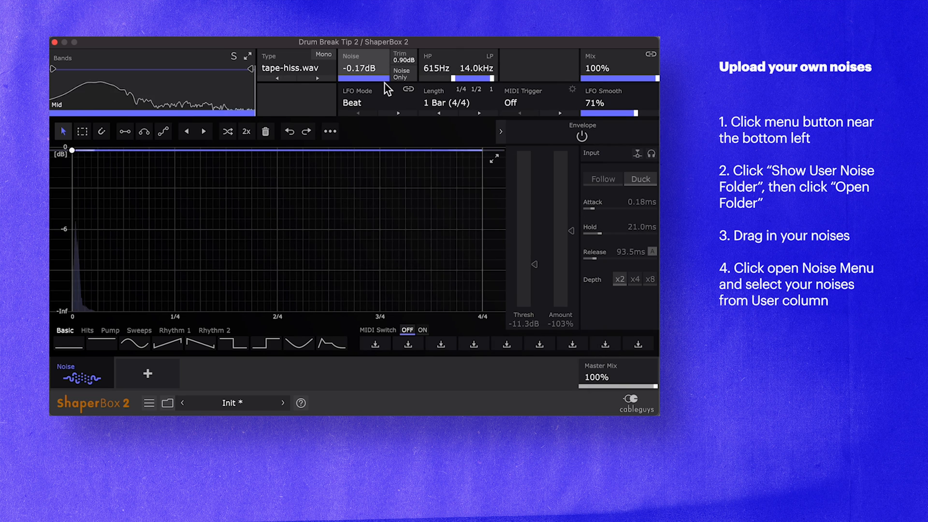
- Set the tape hiss noise level to 0.00 dB and its trim to 7.50 dB
{"action": "double_click", "coordinate": [370, 68]}
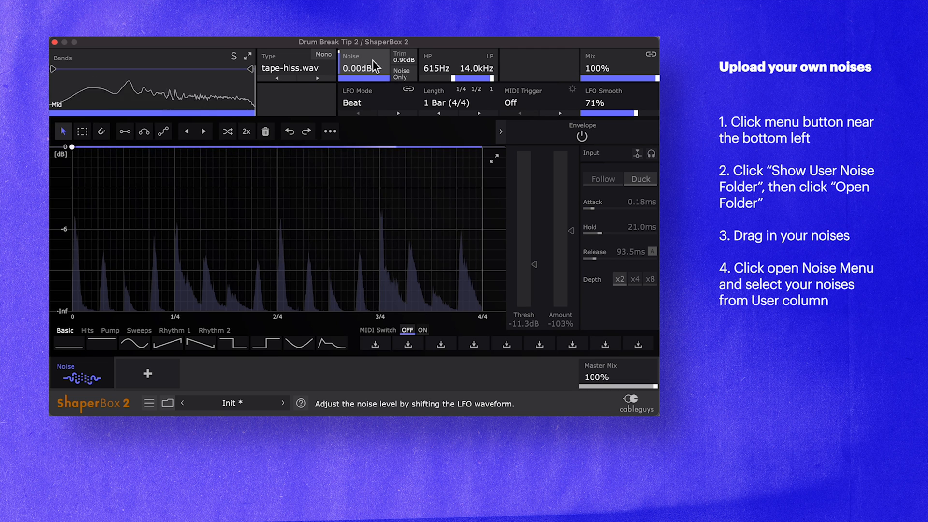
{"action": "left_click_drag", "start_coordinate": [404, 59], "coordinate": [404, 11]}
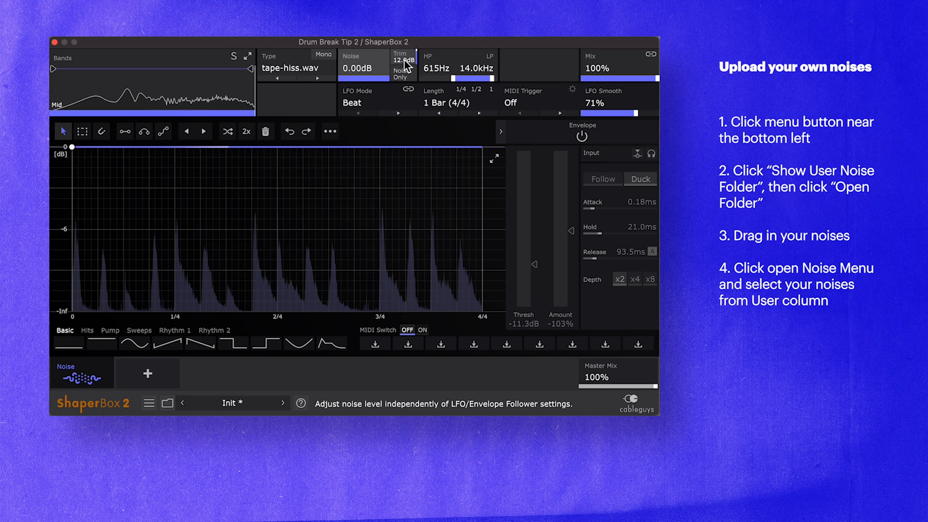
{"action": "left_click_drag", "start_coordinate": [404, 60], "coordinate": [404, 63]}
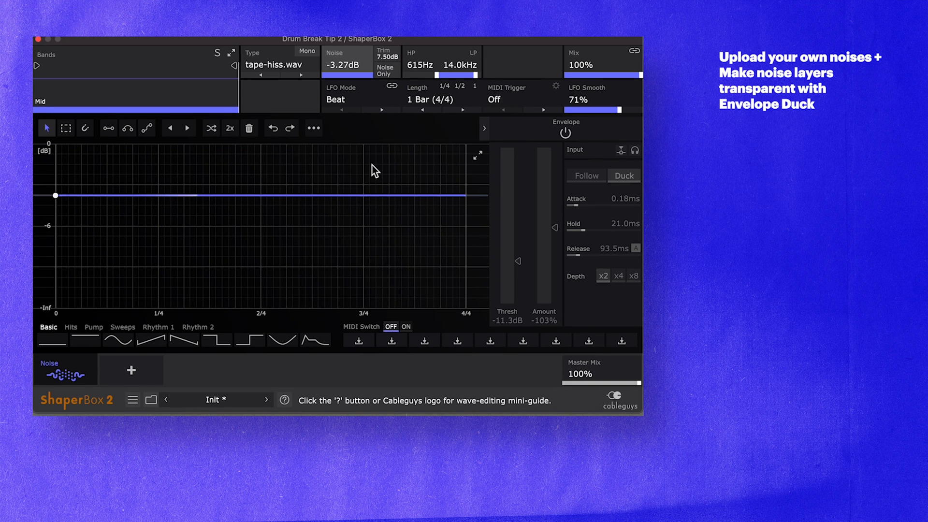
- Change the noise type to old-tape.wav from the user "my noises" collection and lower the noise level to -8.38 dB
{"action": "left_click", "coordinate": [283, 63]}
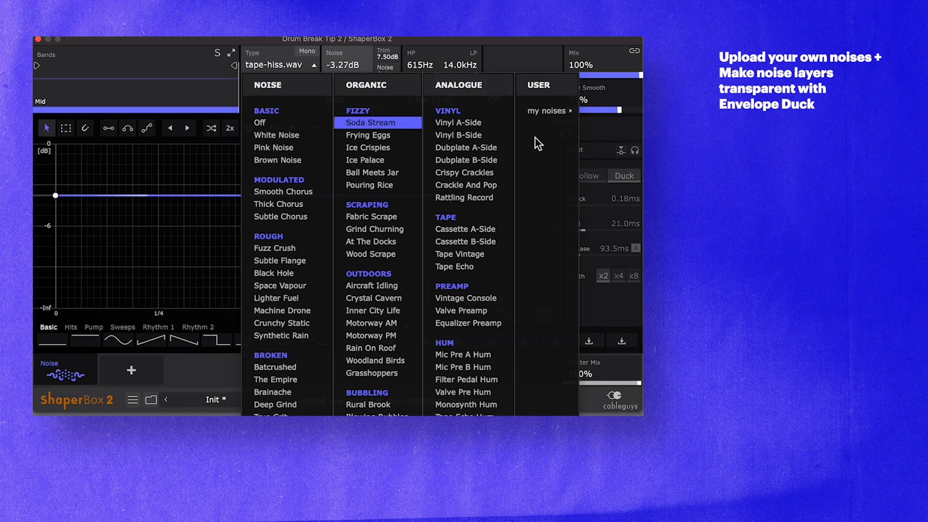
{"action": "mouse_move", "coordinate": [558, 112]}
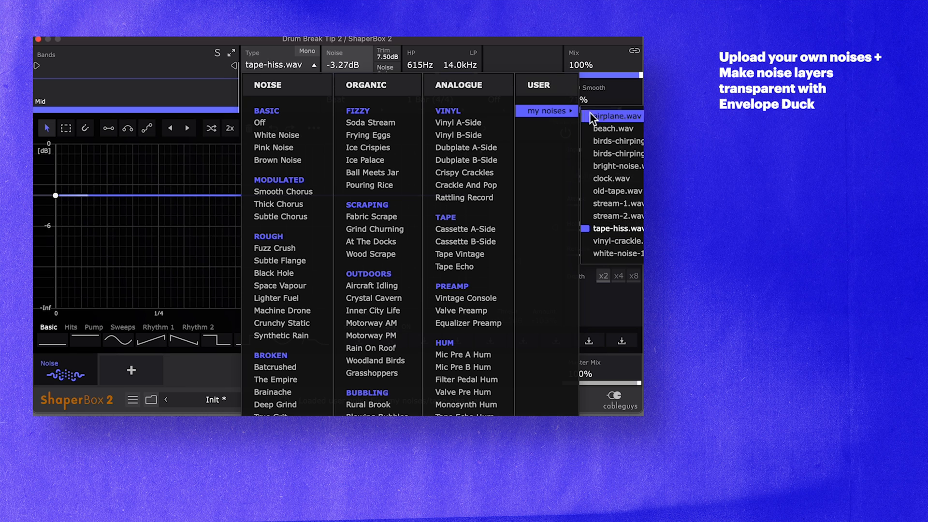
{"action": "left_click", "coordinate": [623, 191]}
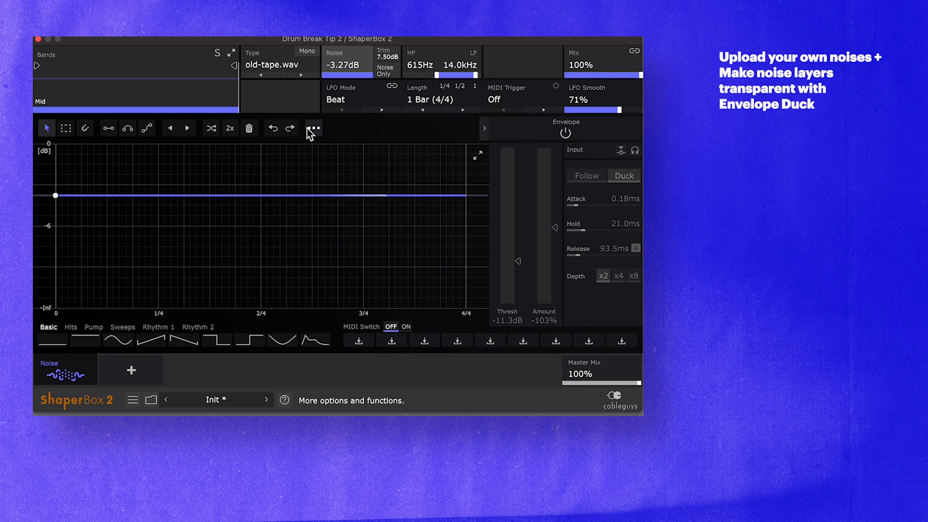
{"action": "mouse_move", "coordinate": [341, 65]}
{"action": "left_mouse_down"}
{"action": "mouse_move", "coordinate": [341, 95]}
{"action": "mouse_move", "coordinate": [341, 64]}
{"action": "left_mouse_up"}
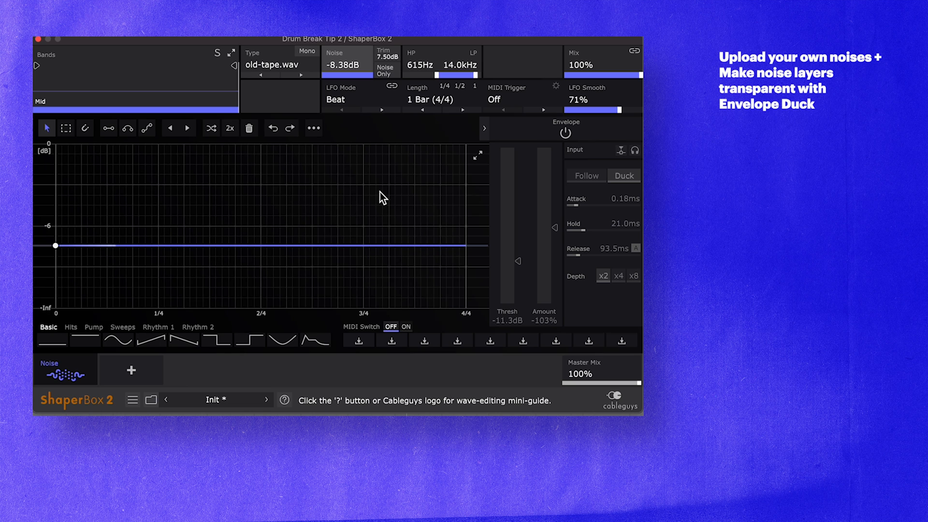
- Switch on the envelope in Duck mode for the old tape noise, toggling it off and on to compare the ducking
{"action": "left_click", "coordinate": [565, 134]}
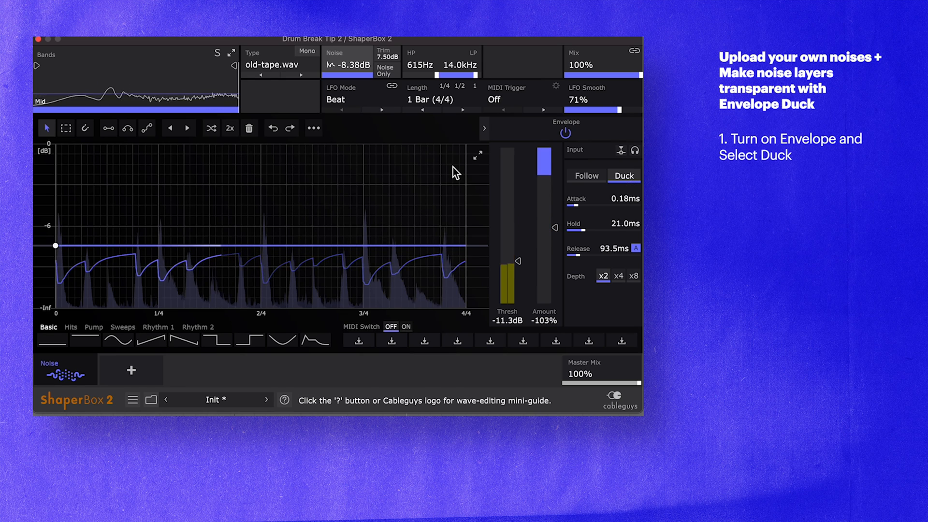
{"action": "left_click", "coordinate": [565, 133]}
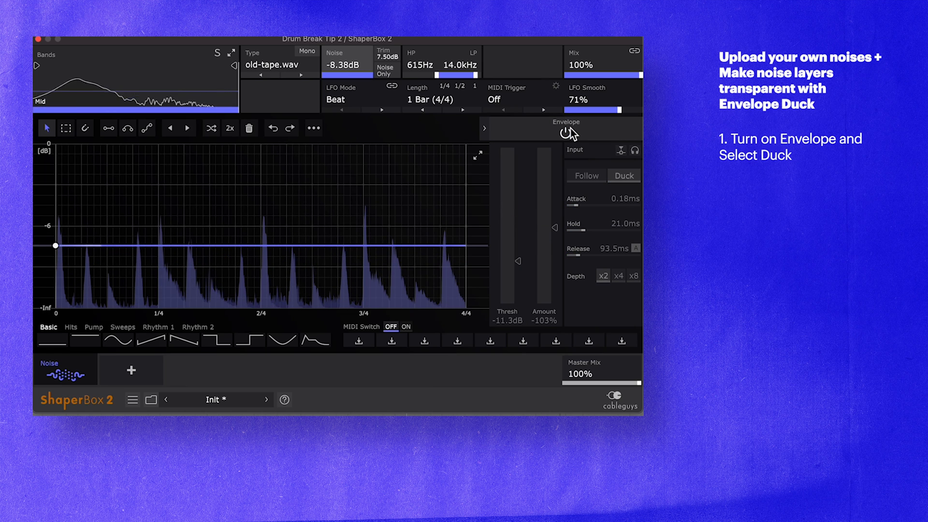
{"action": "left_click", "coordinate": [569, 130]}
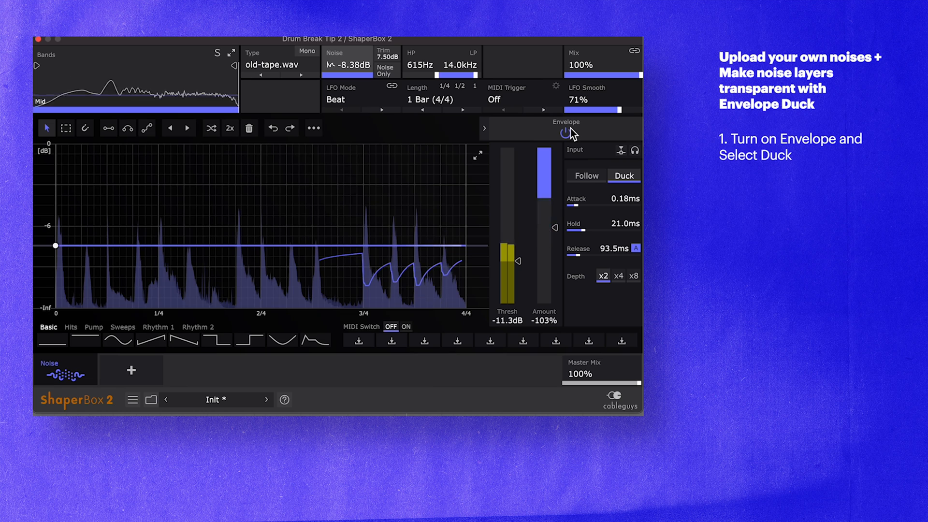
{"action": "left_click", "coordinate": [570, 129]}
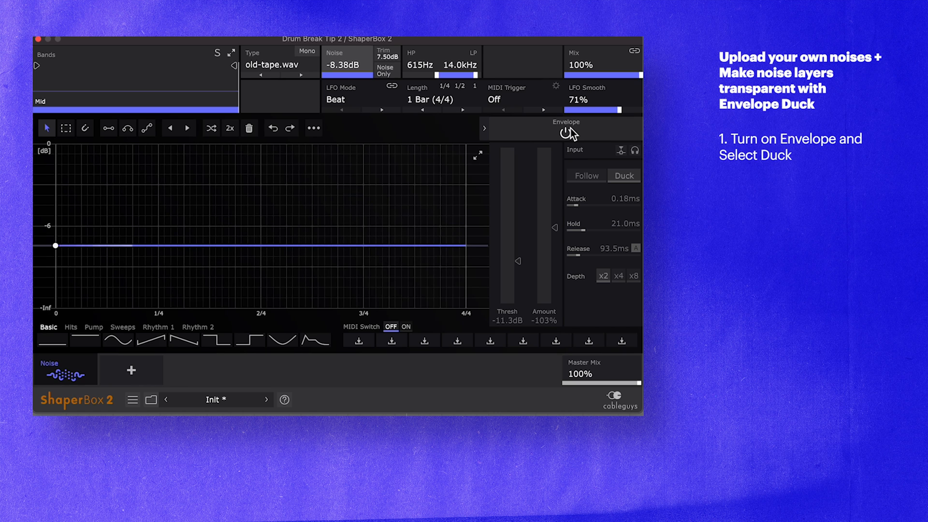
{"action": "left_click", "coordinate": [566, 132]}
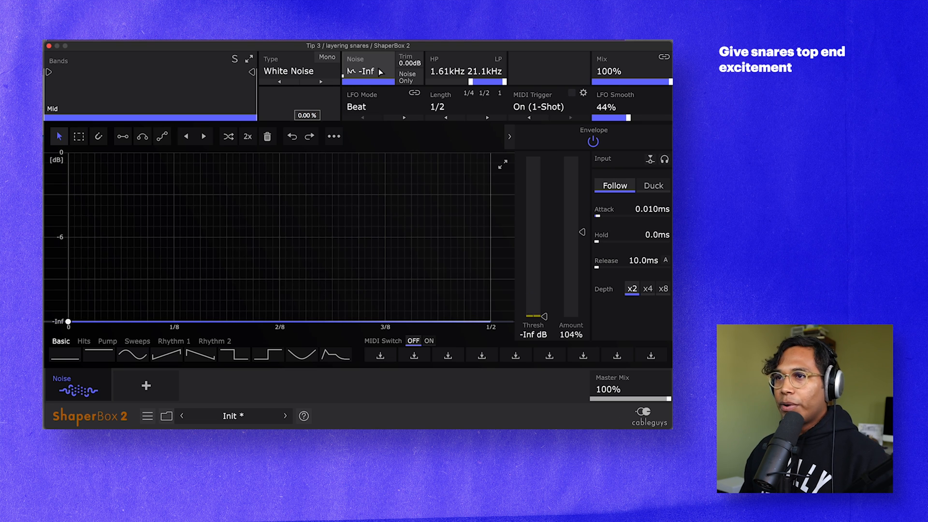
- Raise the snare noise level to -4.94 dB and set the envelope release to 172 ms, comparing with the Noise shaper bypassed
{"action": "left_click_drag", "start_coordinate": [68, 291], "coordinate": [69, 225]}
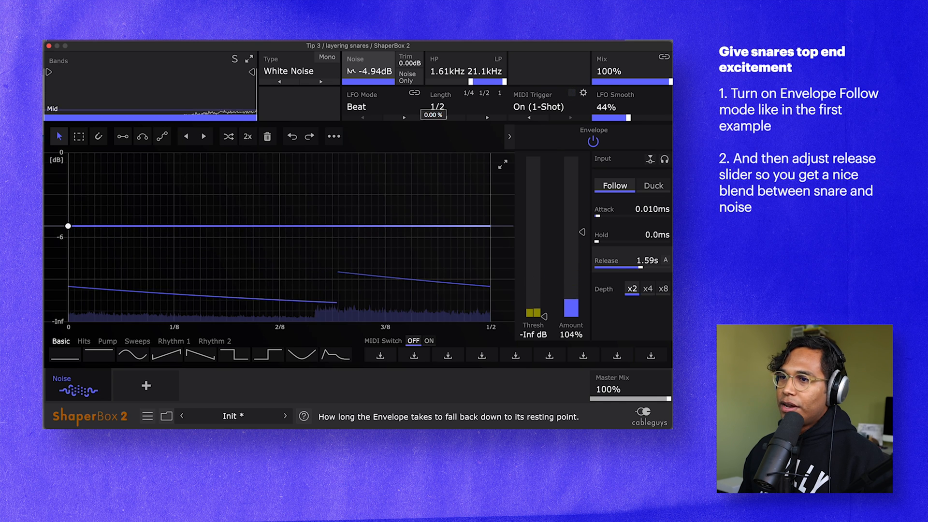
{"action": "left_click_drag", "start_coordinate": [640, 267], "coordinate": [613, 267]}
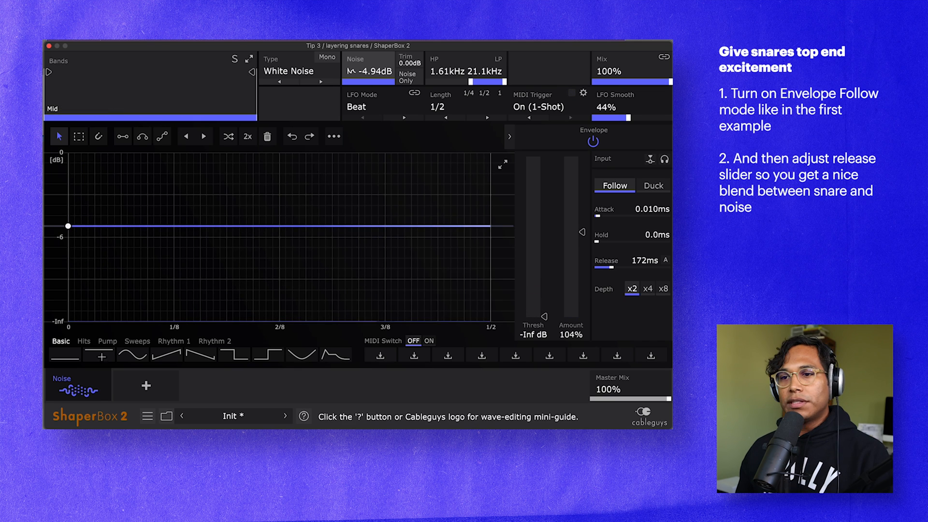
{"action": "left_click", "coordinate": [61, 393]}
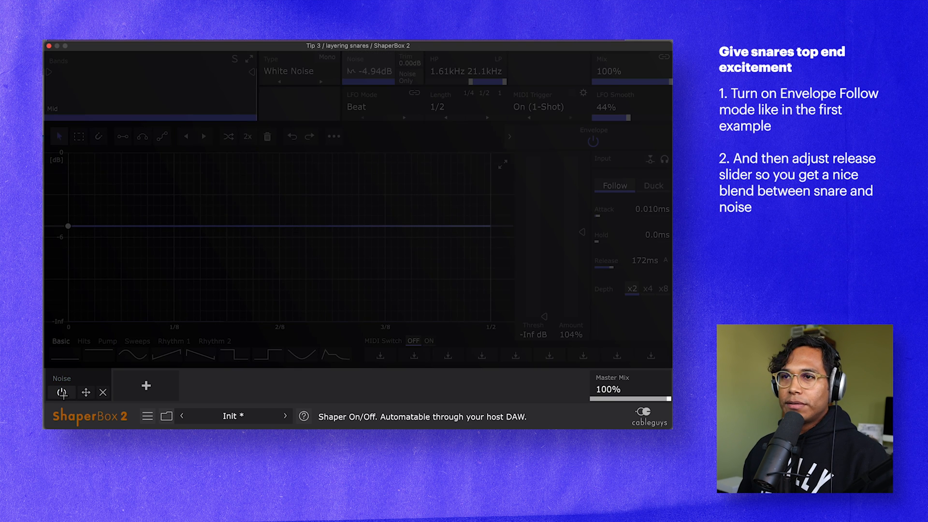
{"action": "left_click", "coordinate": [61, 392]}
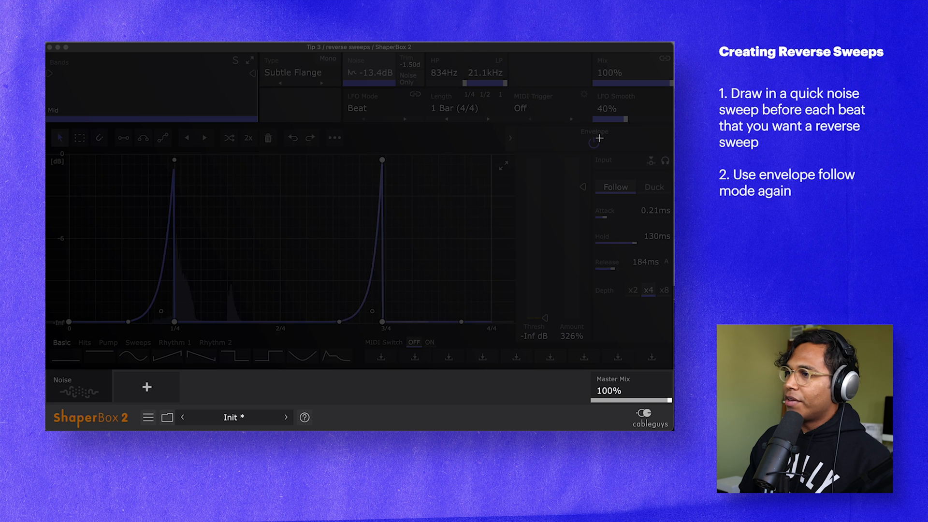
- Switch on the Noise shaper for the reverse sweeps and toggle it off and on to compare during playback
{"action": "mouse_move", "coordinate": [68, 394]}
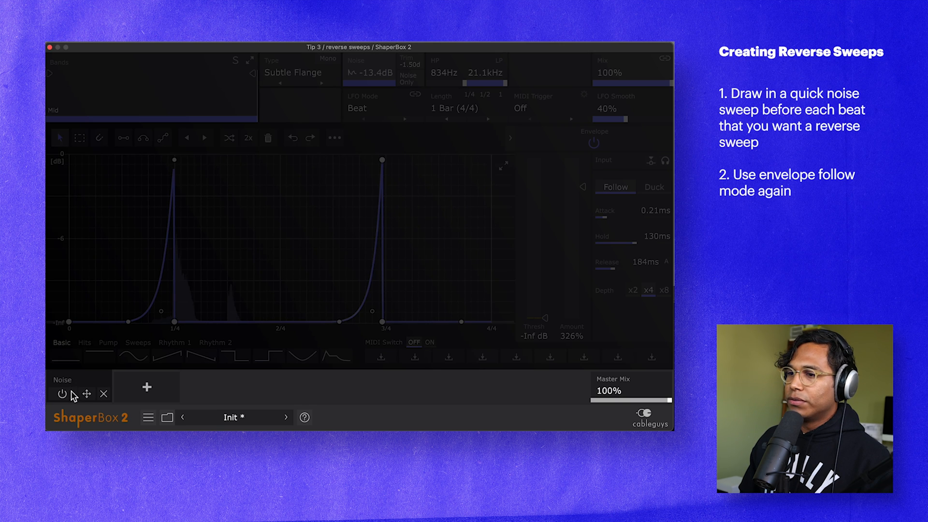
{"action": "left_click", "coordinate": [62, 394]}
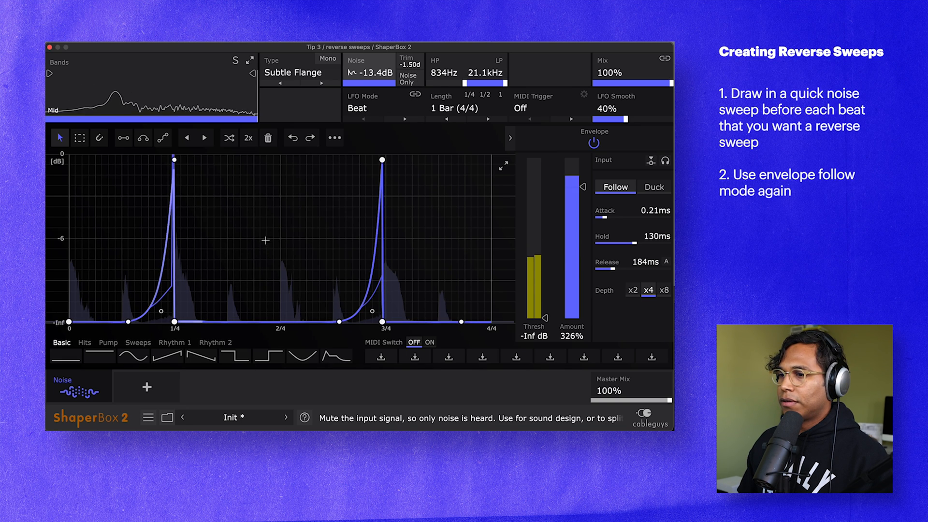
{"action": "left_click", "coordinate": [65, 392]}
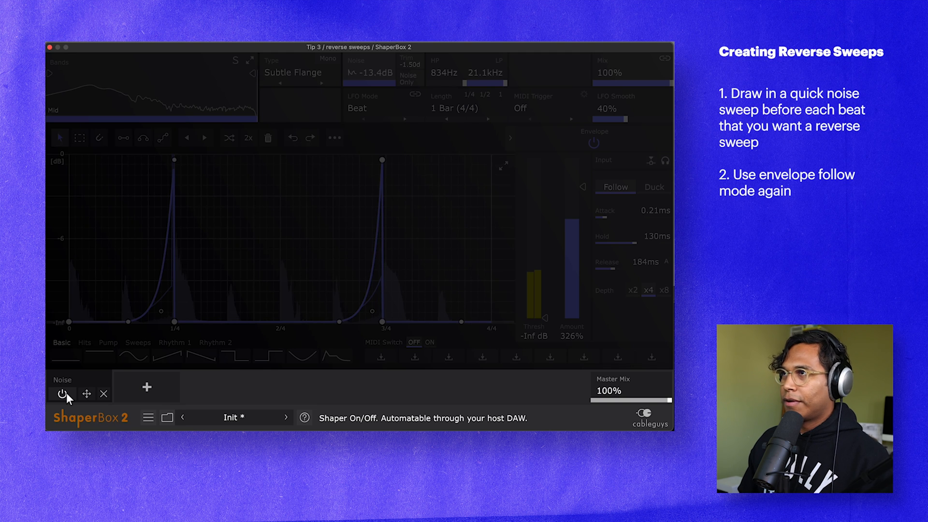
{"action": "left_click", "coordinate": [66, 392]}
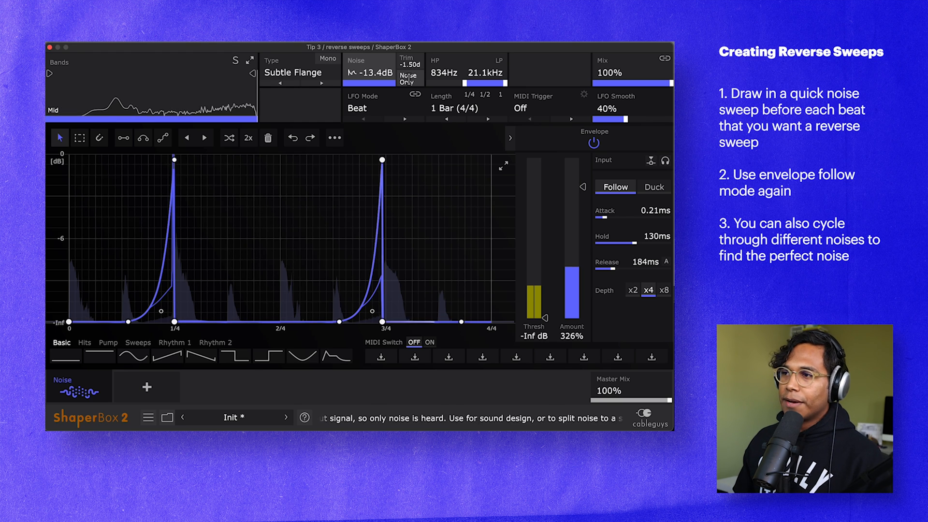
{"action": "key", "text": "space"}
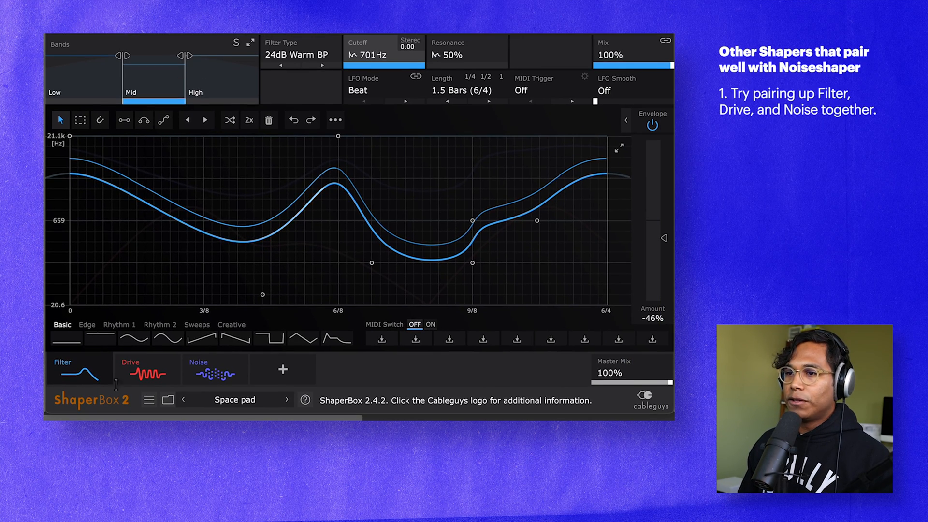
- Bypass the Filter shaper in the Space pad preset and switch on the Noise shaper by itself
{"action": "left_click", "coordinate": [63, 376]}
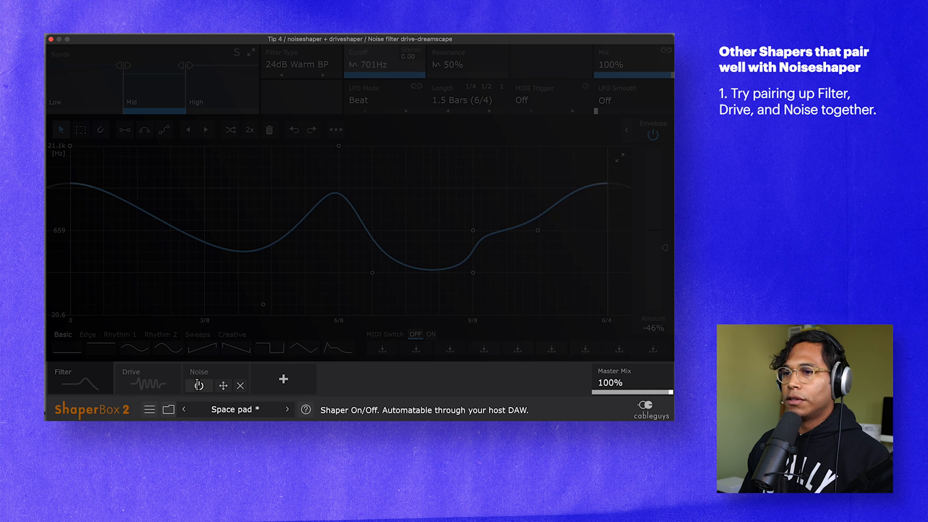
{"action": "left_click", "coordinate": [197, 385]}
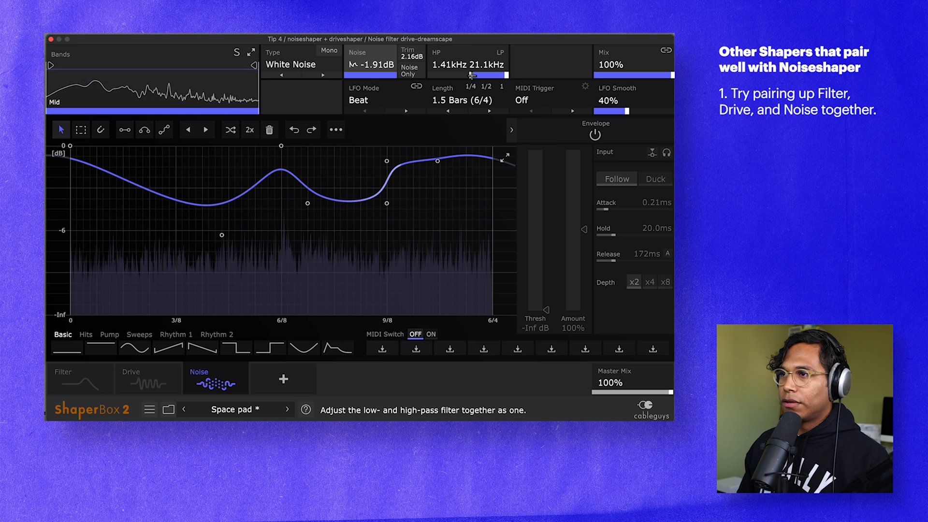
- Switch on the Drive shaper and the Filter shaper alongside Noise in the Space pad preset and listen to them together
{"action": "mouse_move", "coordinate": [132, 387]}
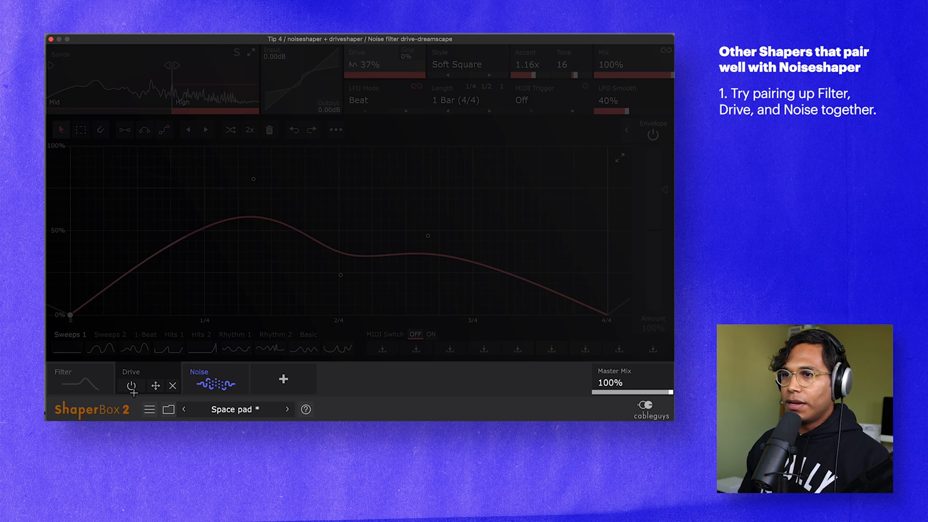
{"action": "left_click", "coordinate": [131, 386]}
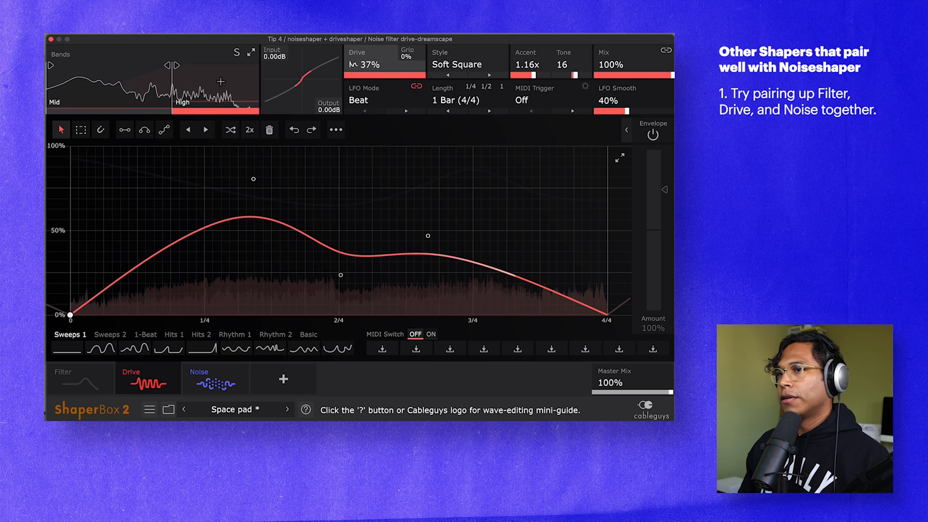
{"action": "left_click", "coordinate": [158, 81]}
{"action": "left_click", "coordinate": [211, 72]}
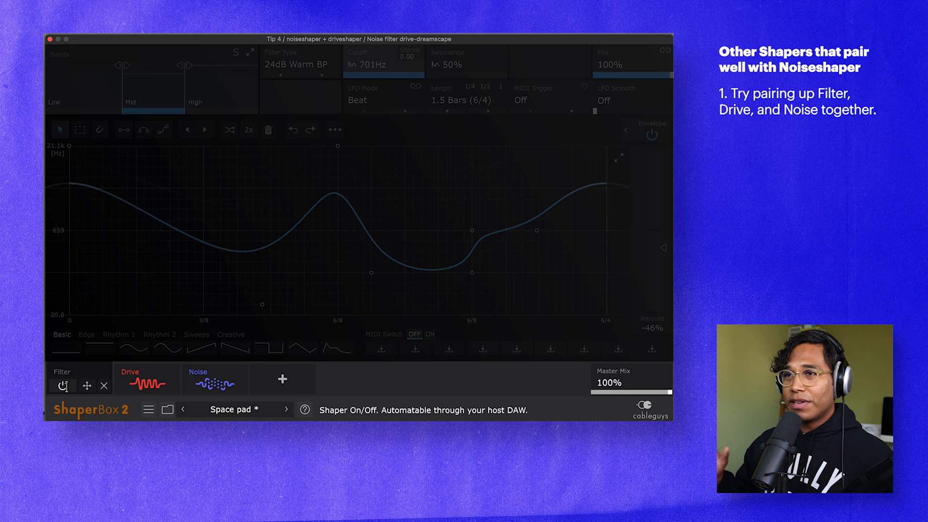
{"action": "left_click", "coordinate": [63, 385]}
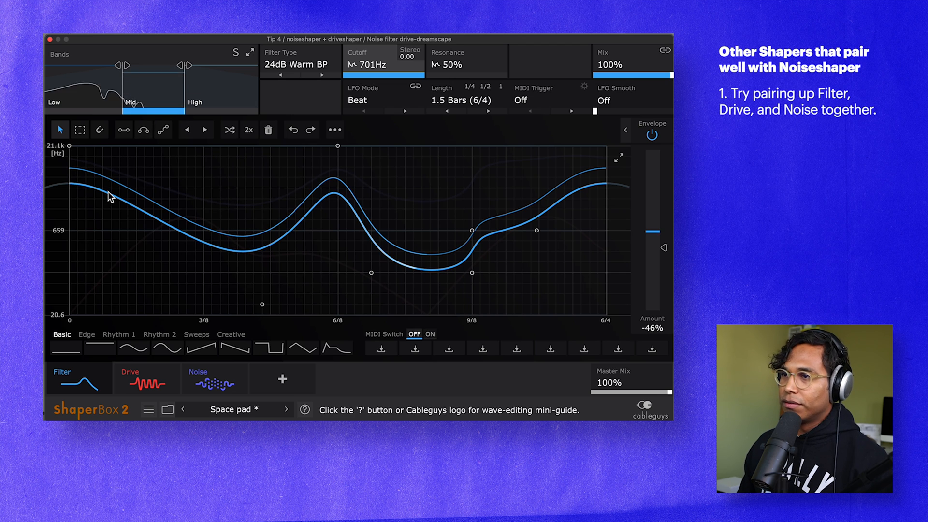
{"action": "key", "text": "space"}
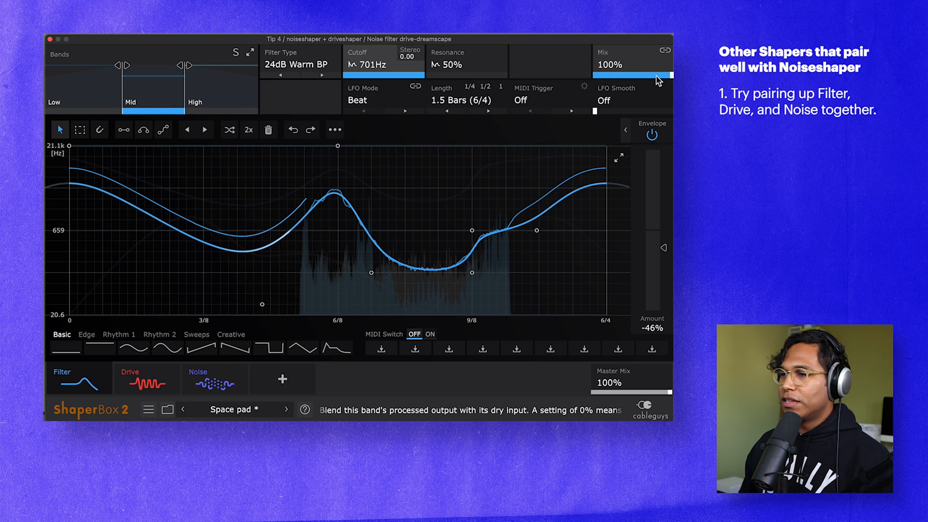
- Reduce the Filter shaper's mid-band mix to 25% and its resonance to 20% during playback
{"action": "left_click_drag", "start_coordinate": [658, 81], "coordinate": [634, 75]}
{"action": "left_click_drag", "start_coordinate": [458, 66], "coordinate": [457, 94]}
{"action": "left_click_drag", "start_coordinate": [608, 68], "coordinate": [625, 76]}
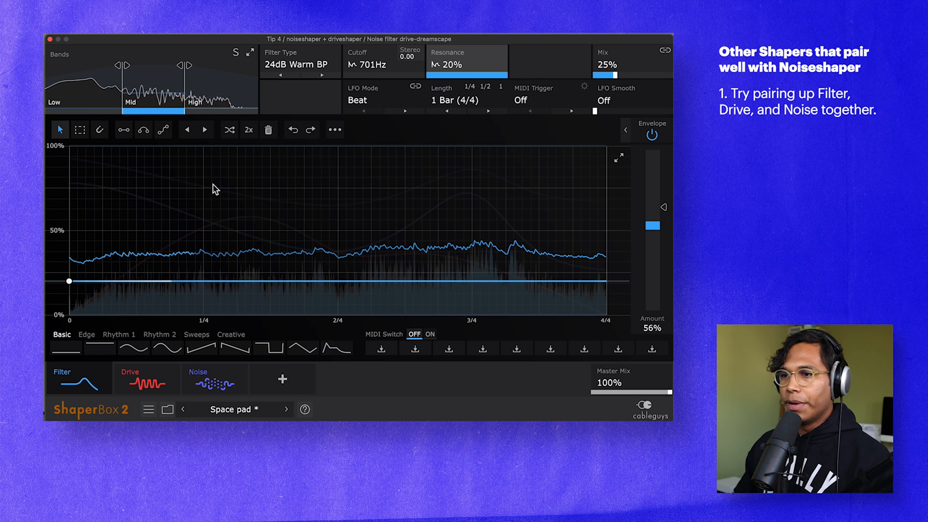
- Open the Noise shaper and lower its mix slightly to blend the white noise with the pad
{"action": "left_click", "coordinate": [206, 372]}
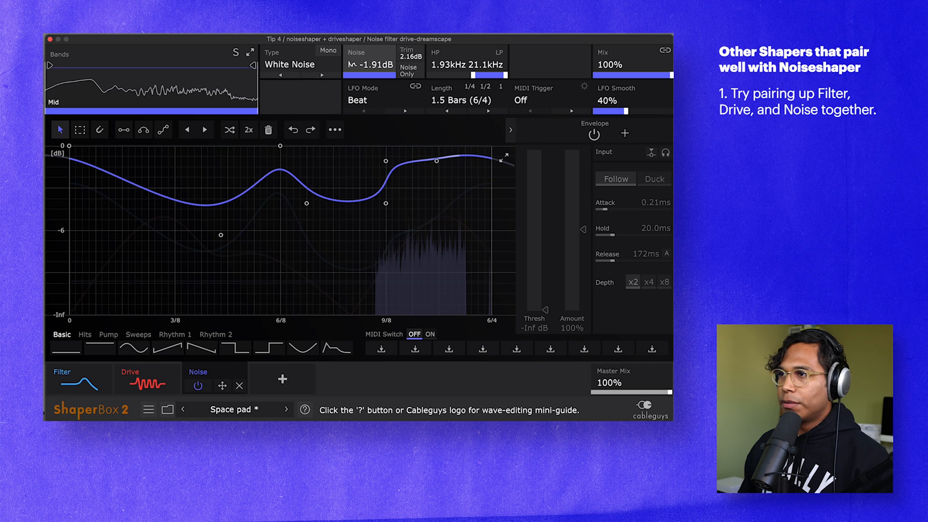
{"action": "left_click_drag", "start_coordinate": [670, 77], "coordinate": [648, 77]}
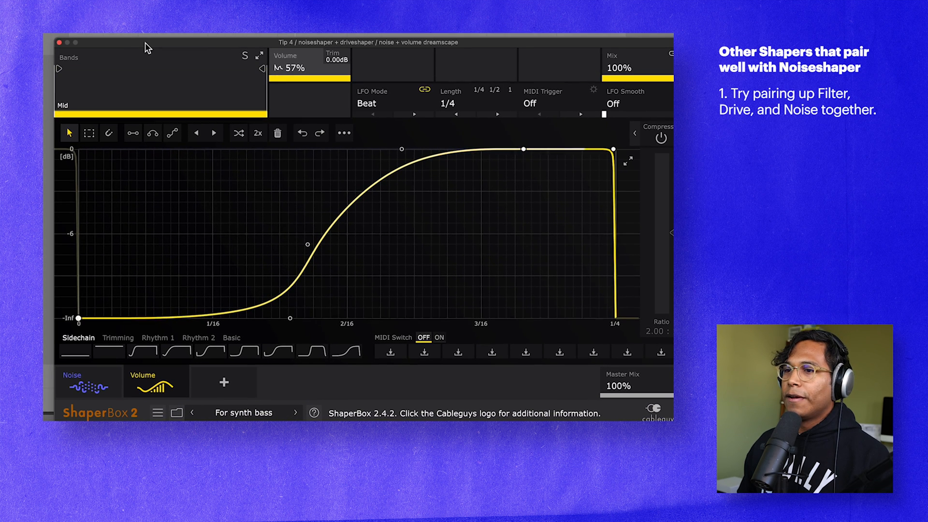
- Bypass the Volume and Noise shapers in the For synth bass preset, and switch Noise back on by itself to compare
{"action": "left_click", "coordinate": [146, 375]}
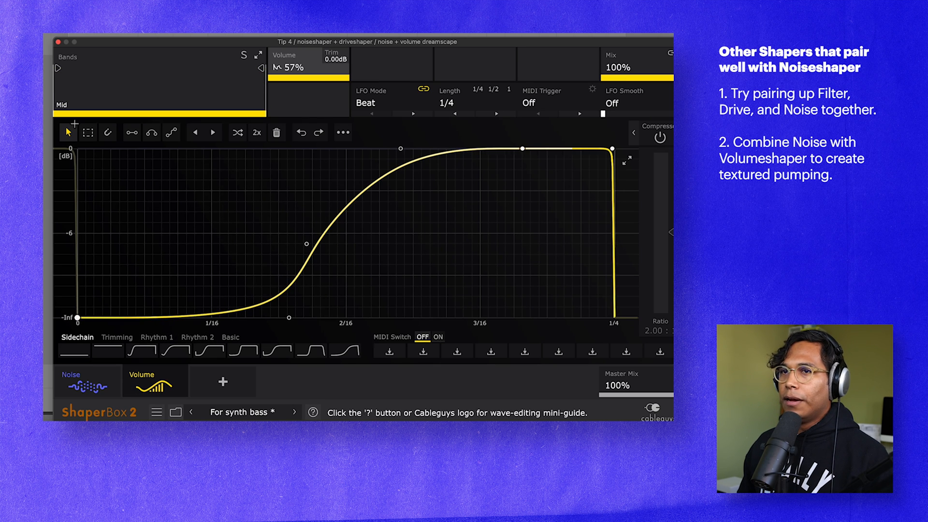
{"action": "left_click", "coordinate": [71, 375]}
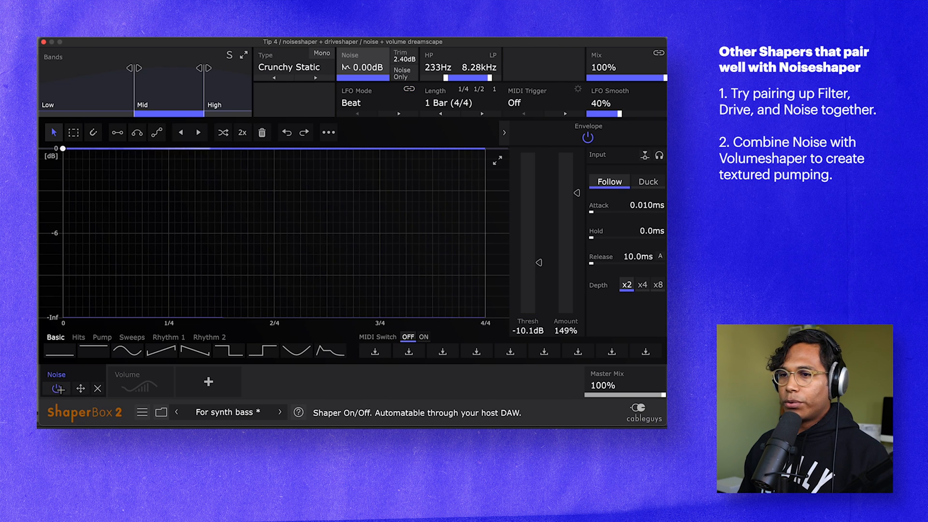
{"action": "left_click", "coordinate": [56, 388]}
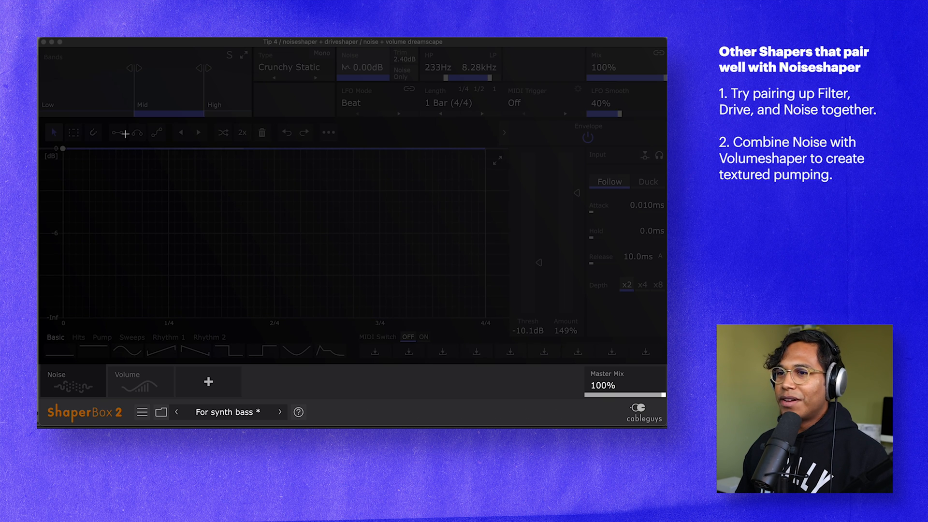
{"action": "left_click", "coordinate": [57, 385]}
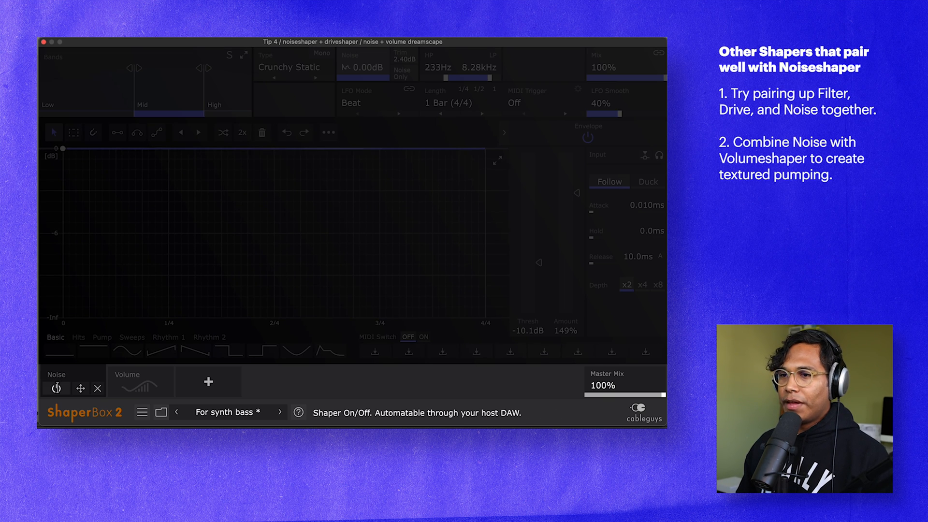
{"action": "left_click", "coordinate": [57, 388]}
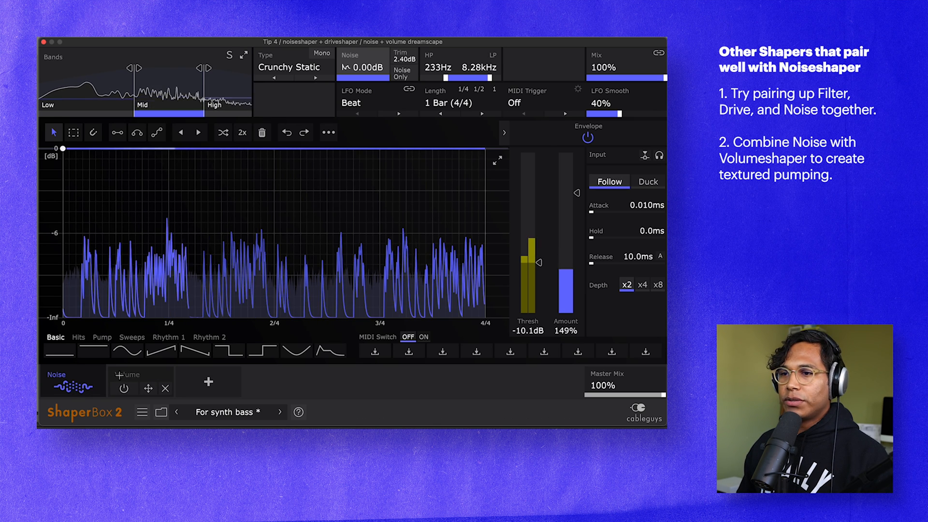
- Switch on the Volume shaper after the Crunchy Static noise and set its mix to 74%
{"action": "left_click", "coordinate": [118, 375]}
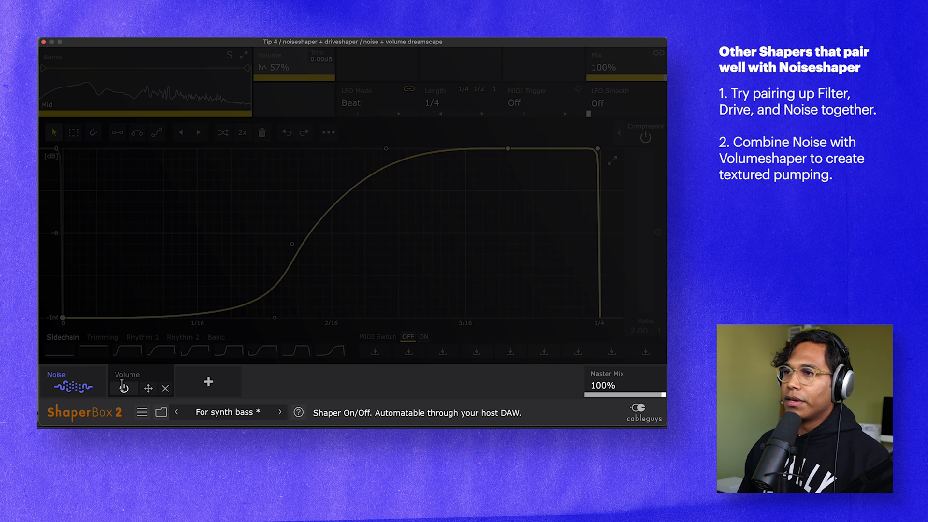
{"action": "left_click", "coordinate": [123, 386]}
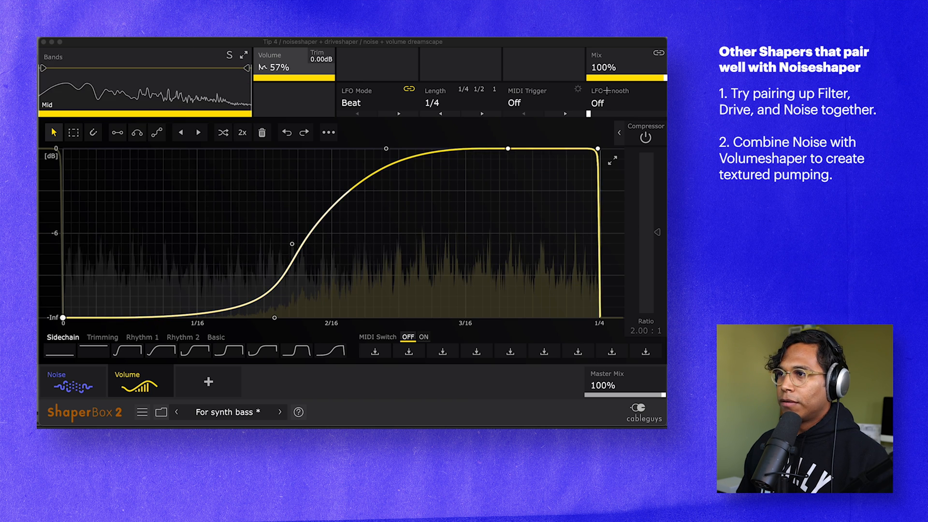
{"action": "left_click_drag", "start_coordinate": [640, 81], "coordinate": [623, 81]}
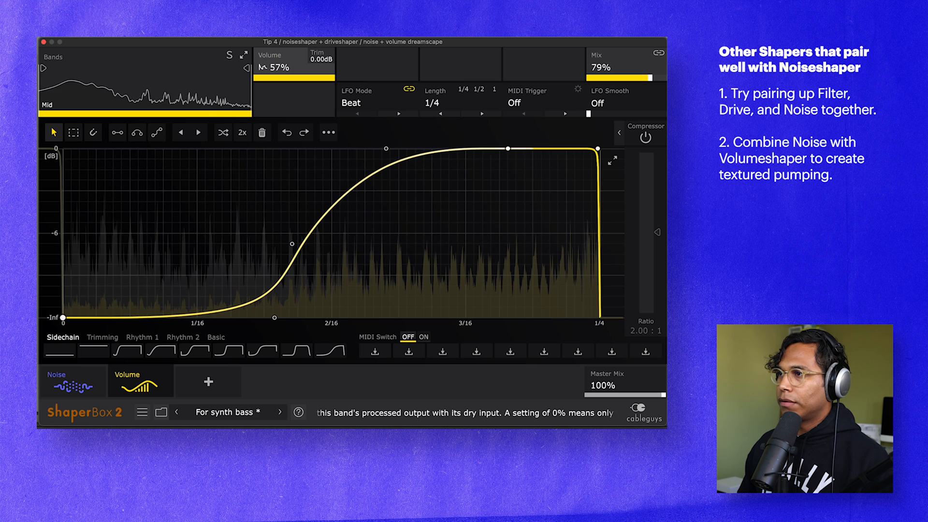
{"action": "left_click_drag", "start_coordinate": [623, 81], "coordinate": [645, 78]}
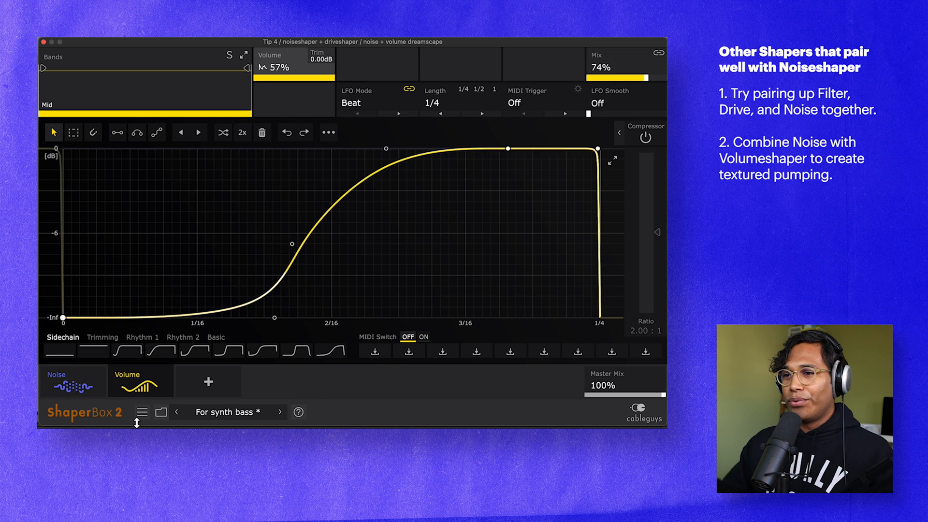
- Add all the remaining unloaded shapers to the For synth bass preset with their default settings
{"action": "left_click", "coordinate": [208, 382]}
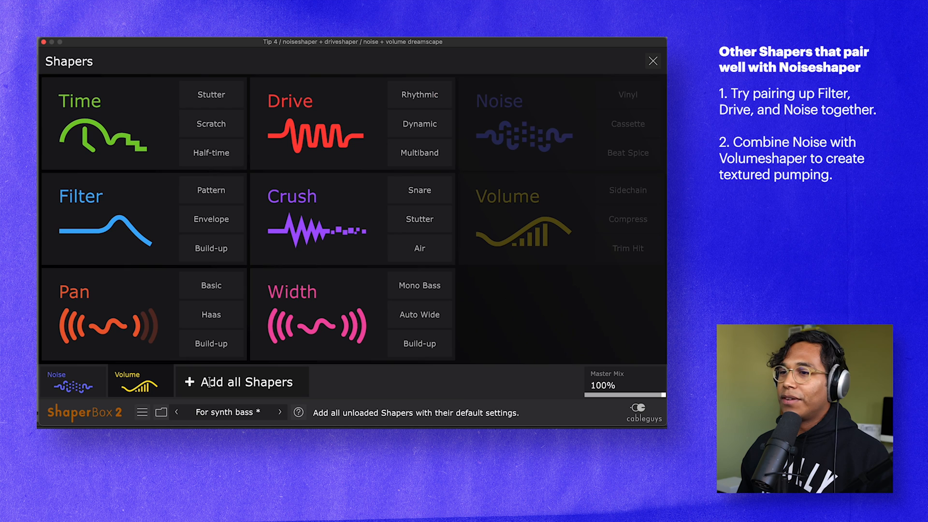
{"action": "left_click", "coordinate": [218, 382]}
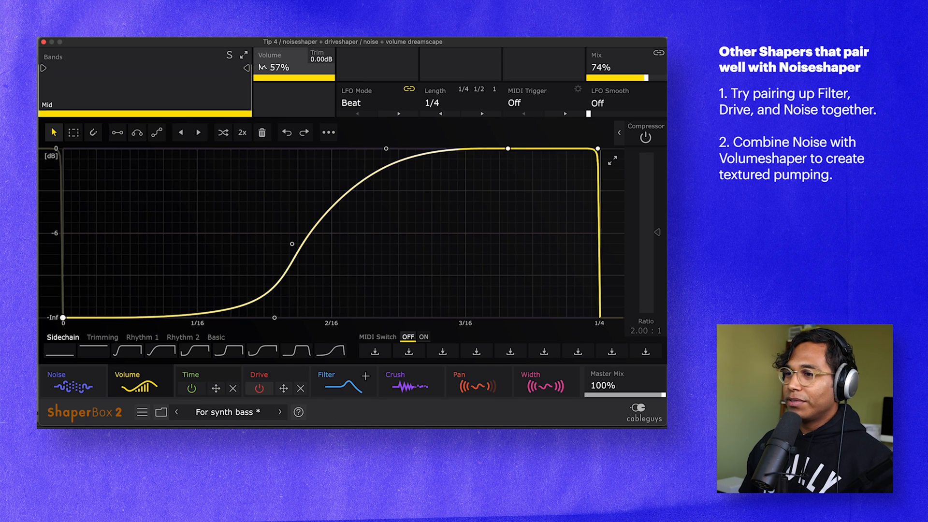